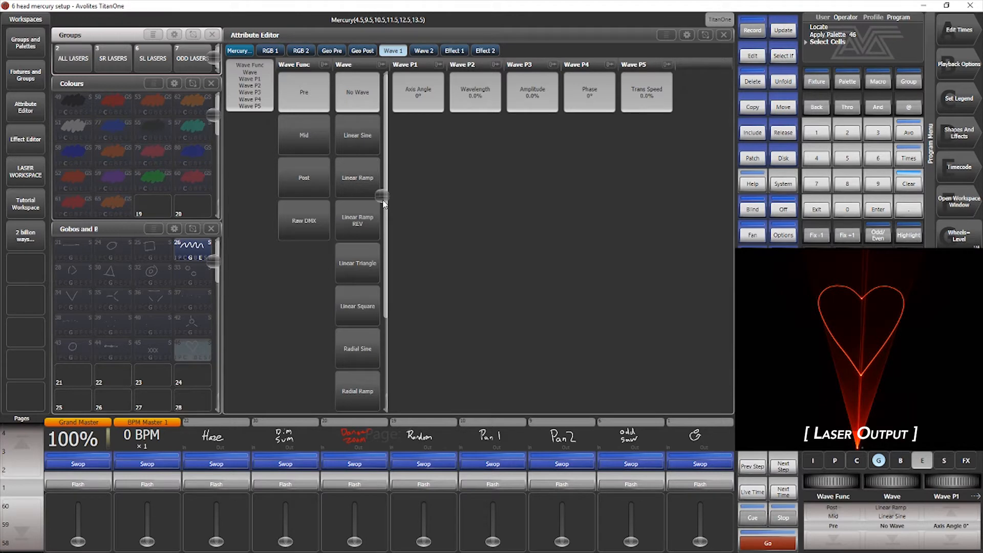
Apply a Radial Sine wave on Wave 1 with Amplitude 10.0% and Trans Speed 4.8%
left_click_drag(385, 200, 384, 273)
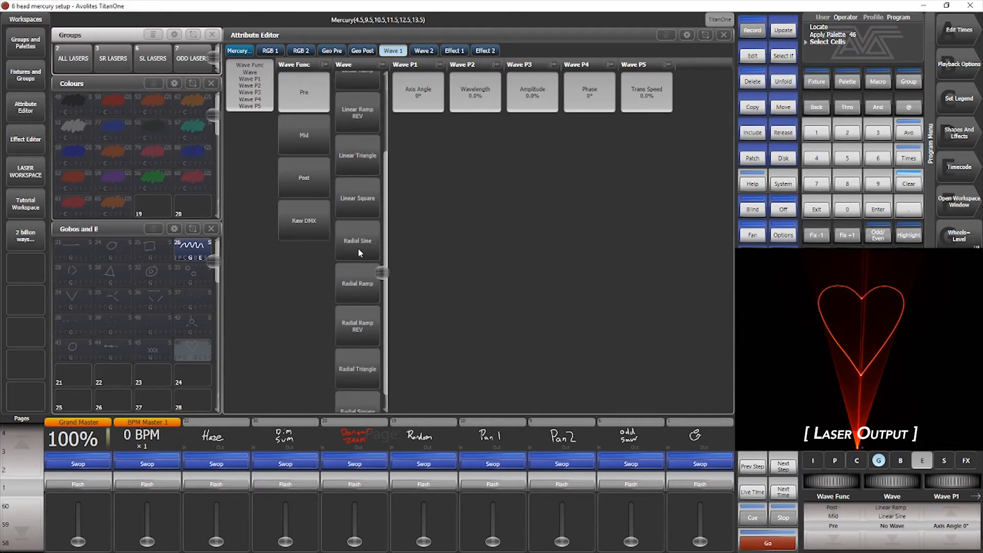
left_click(353, 248)
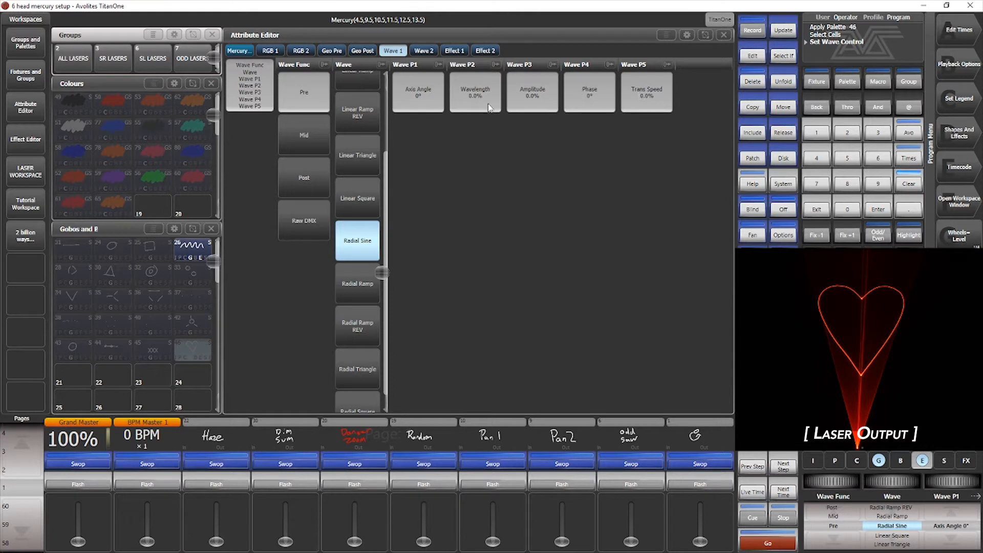
left_click(539, 106)
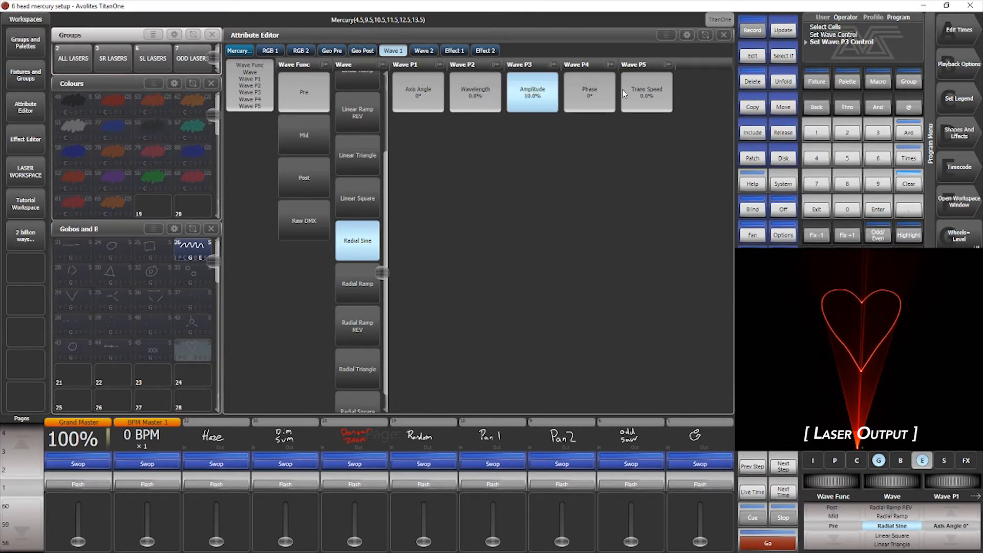
left_click(638, 93)
left_click_drag(639, 93, 641, 93)
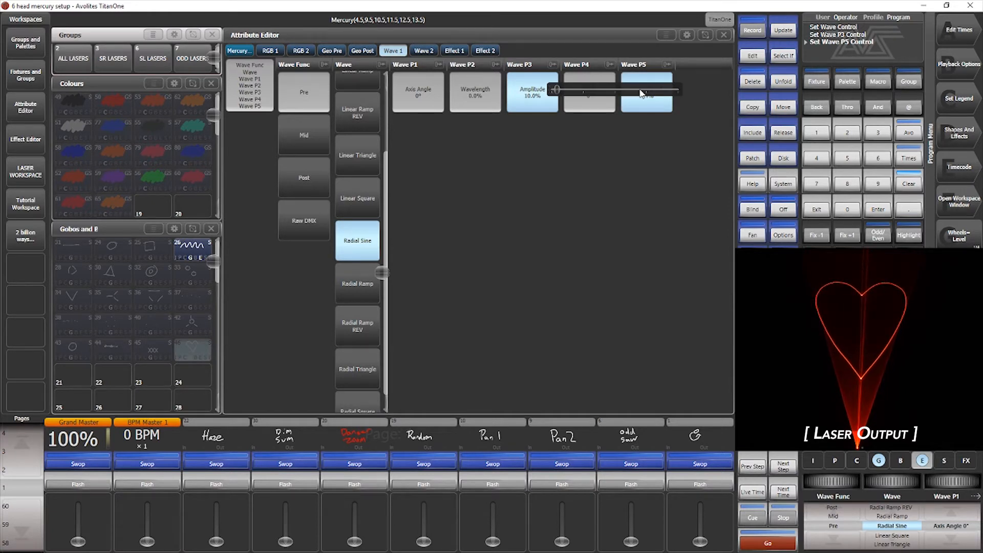
left_click_drag(643, 94, 643, 93)
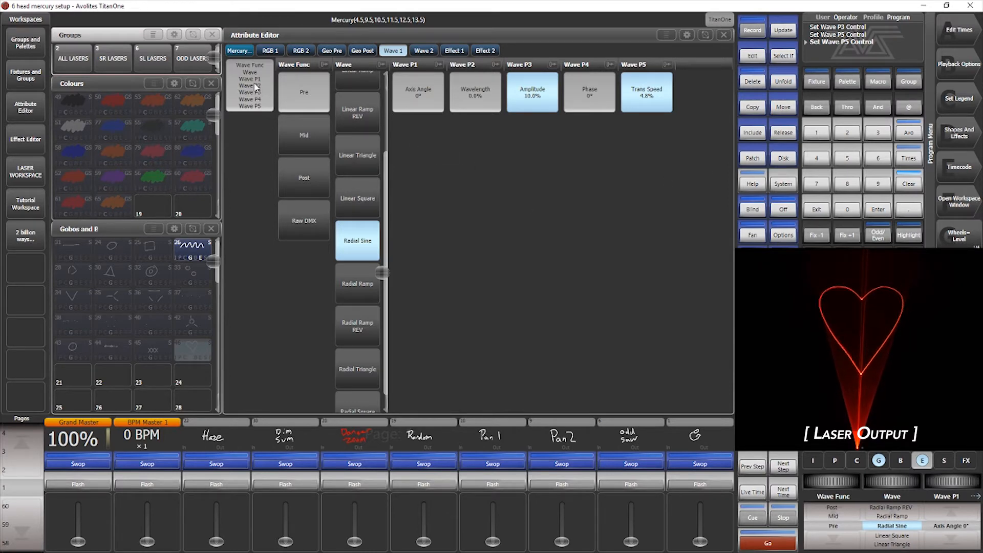
Set the prism mode of all the lasers to 3x Radial (Triangular)
left_click(249, 52)
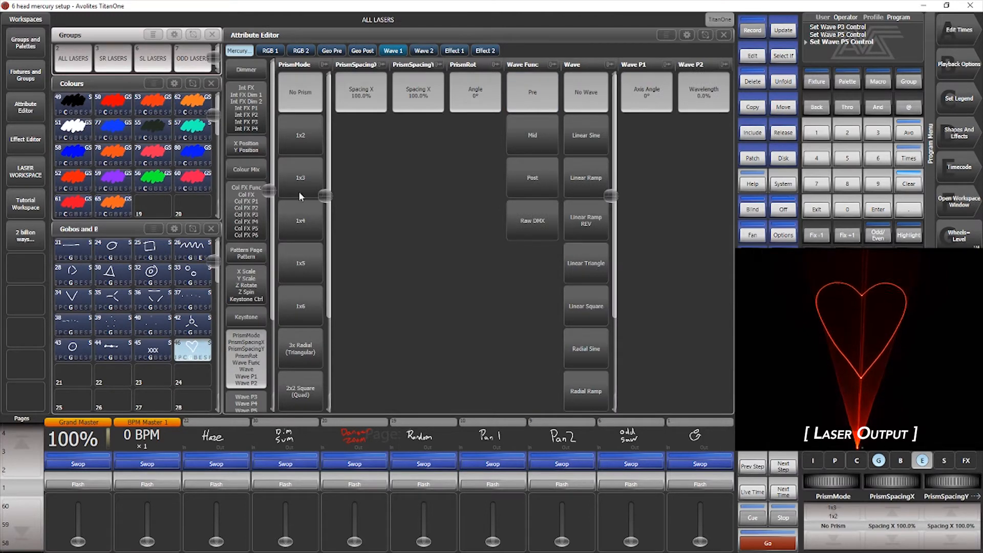
left_click_drag(325, 196, 325, 252)
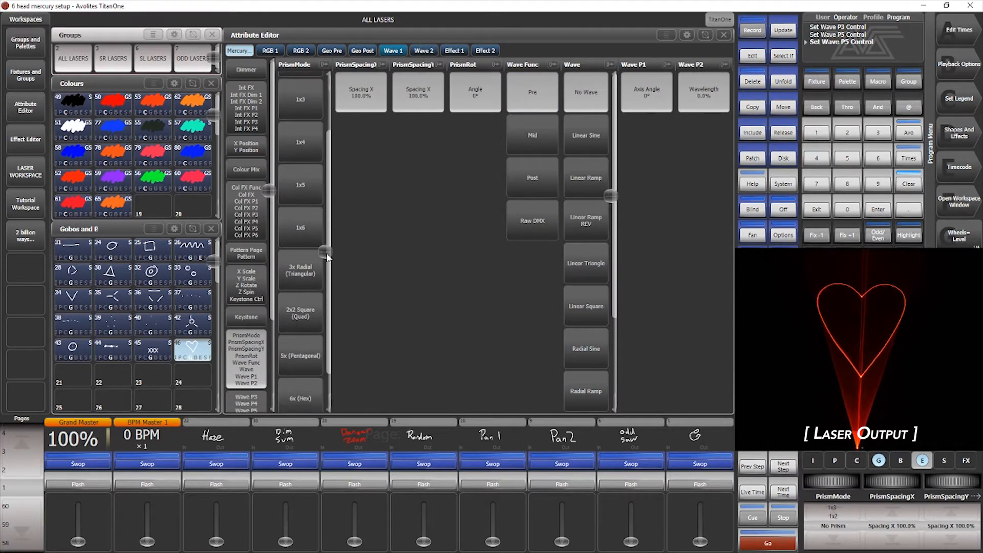
left_click(301, 271)
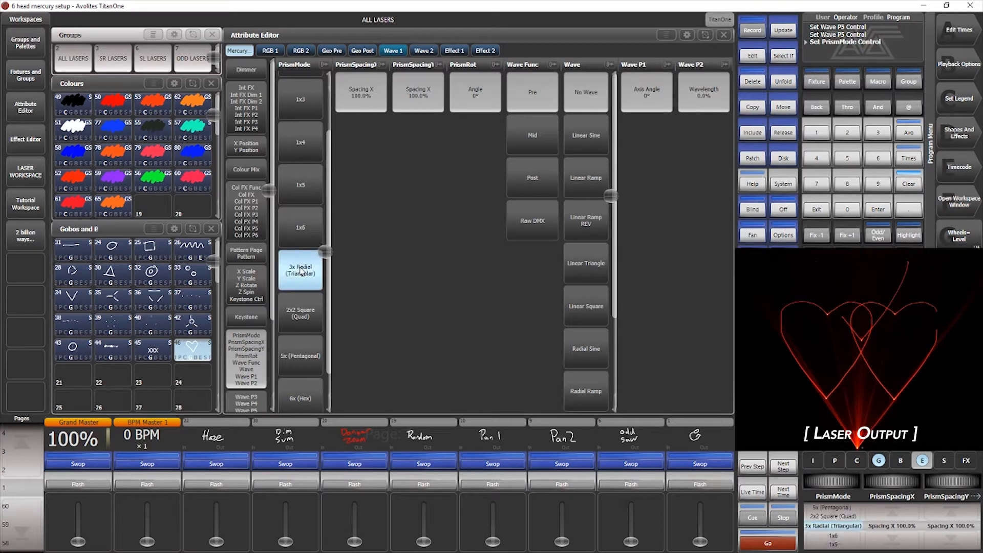
Scale the pattern before the prism to 40% in both X and Y using the Geo Pre cell
left_click(331, 51)
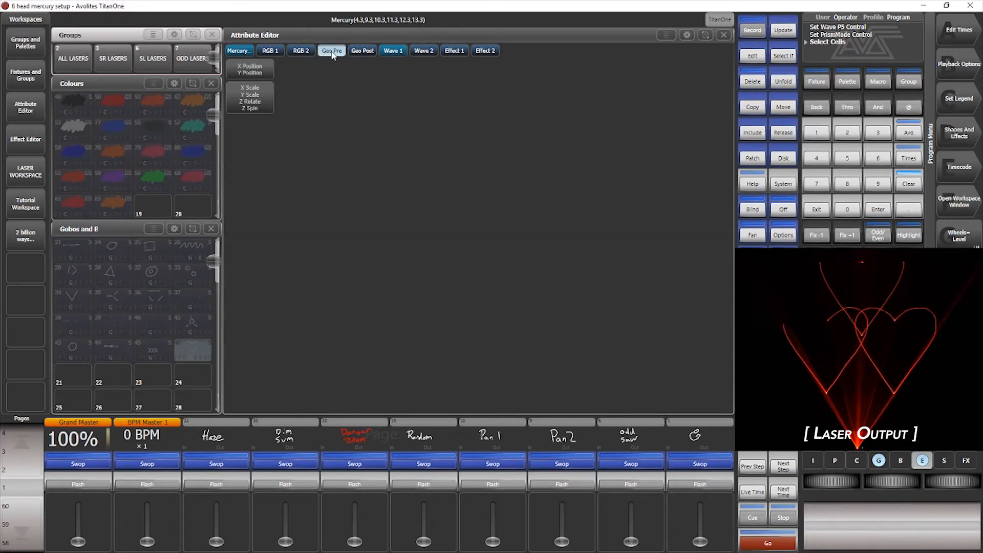
left_click(252, 99)
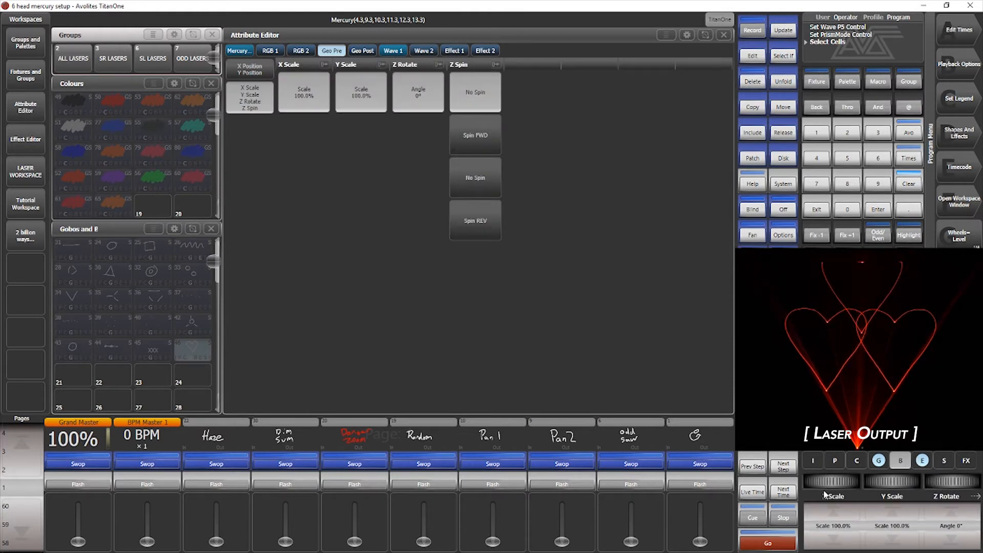
left_click(835, 526)
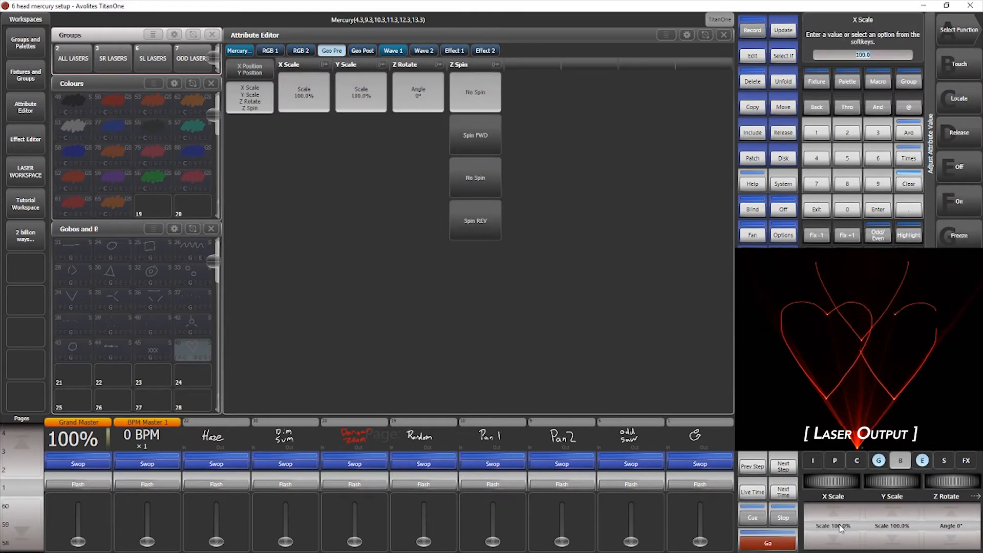
type("40")
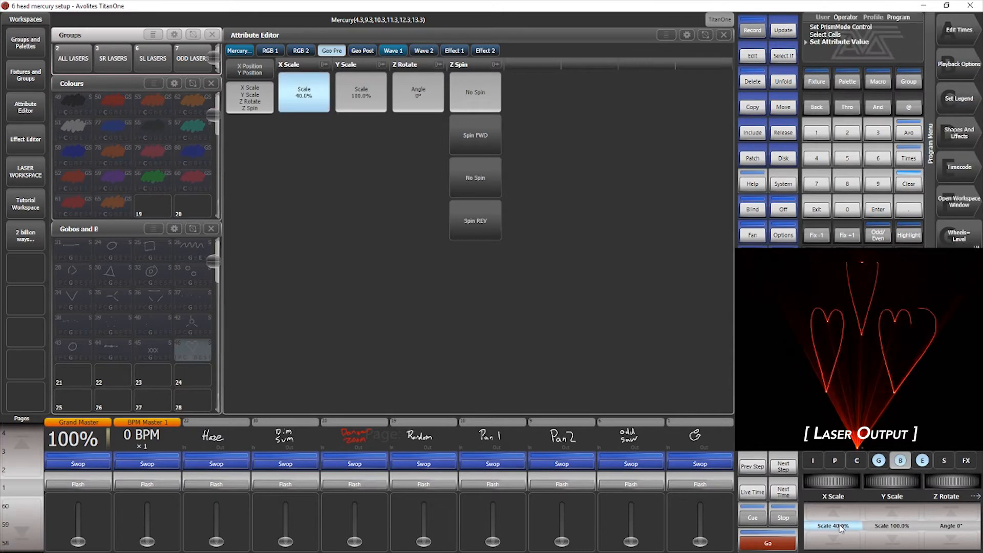
key("Return")
left_click(878, 529)
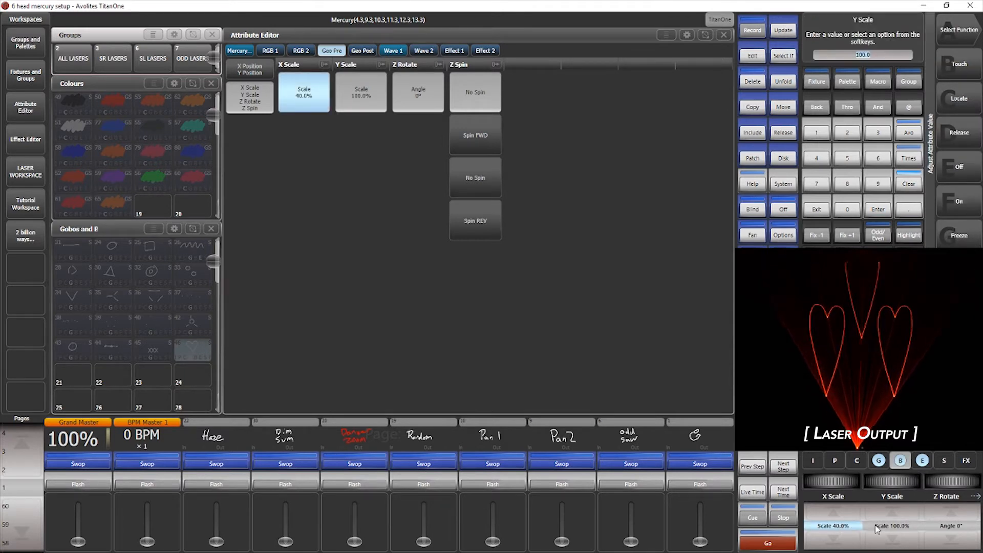
type("40")
key("Return")
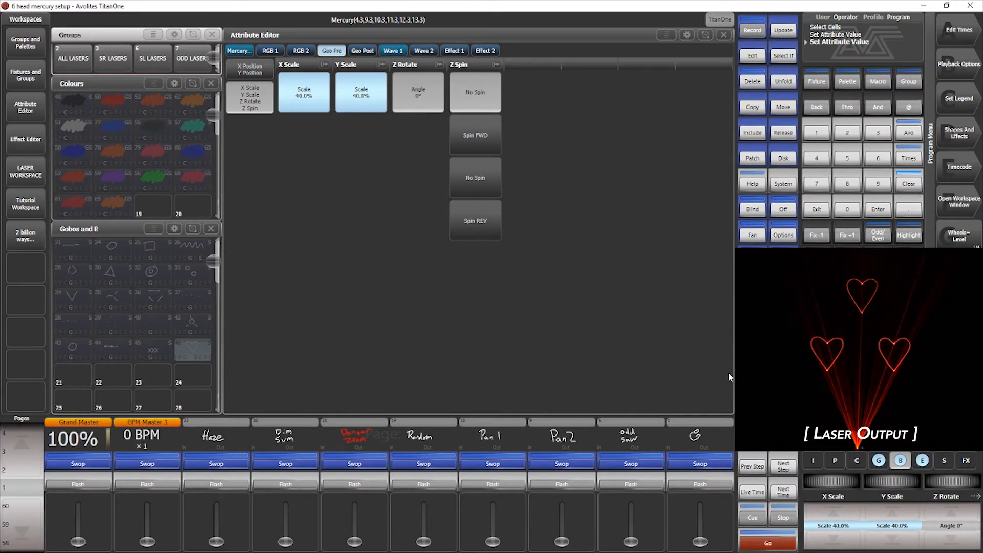
Apply the Elliptical Orbit+Rot effect on Effect 1 with X Scale 72.4%, Y Scale 56.8% and Traverse Spd 1.2%
left_click(456, 52)
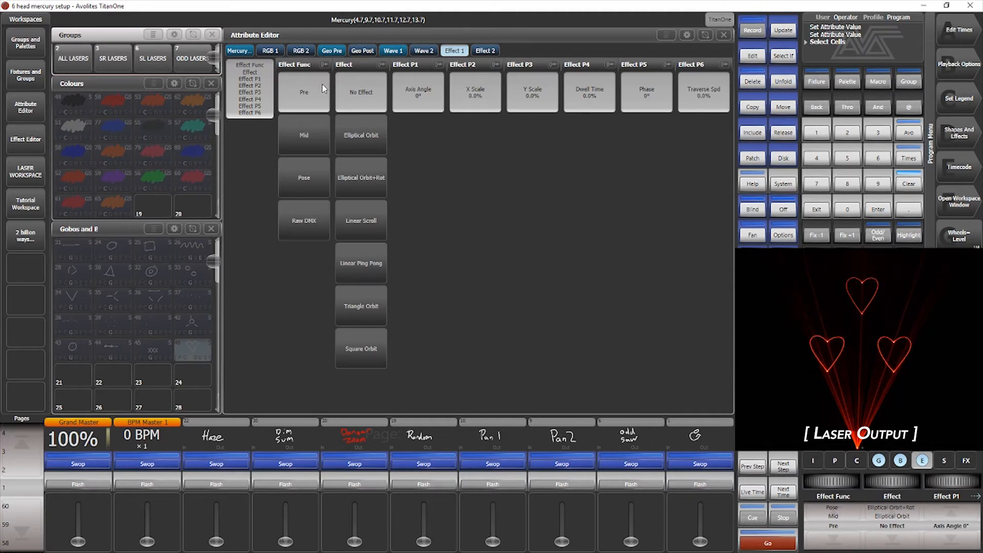
left_click(370, 170)
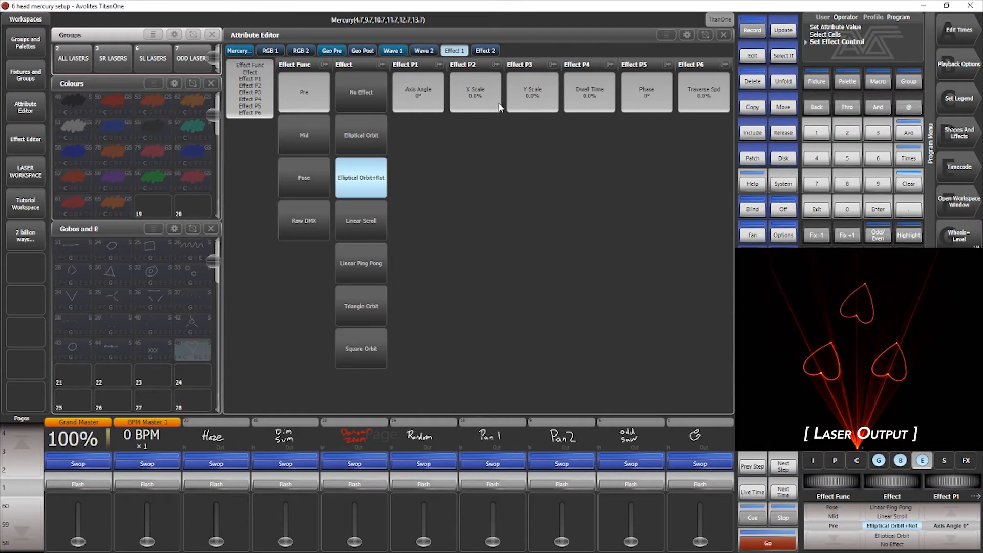
left_click_drag(496, 102, 688, 90)
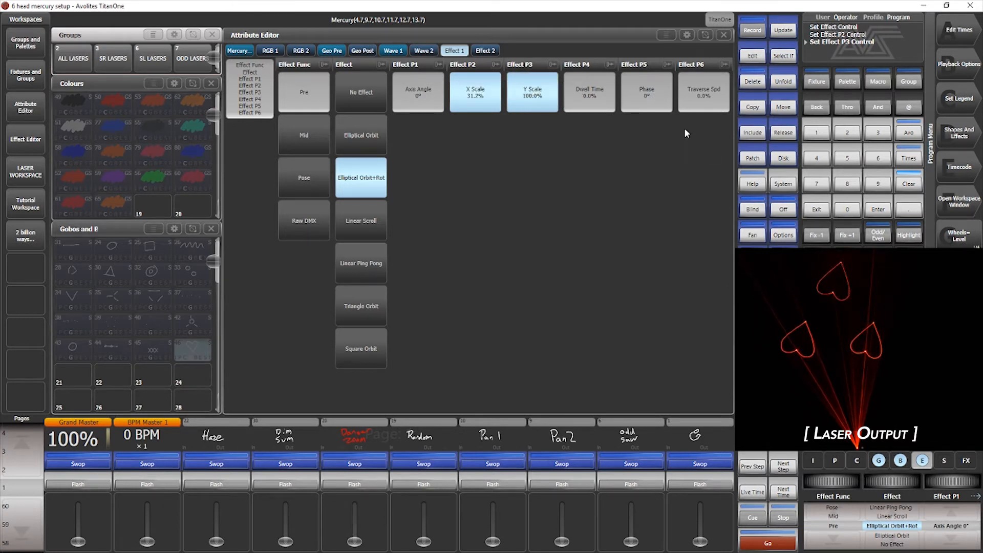
left_click_drag(536, 104, 456, 103)
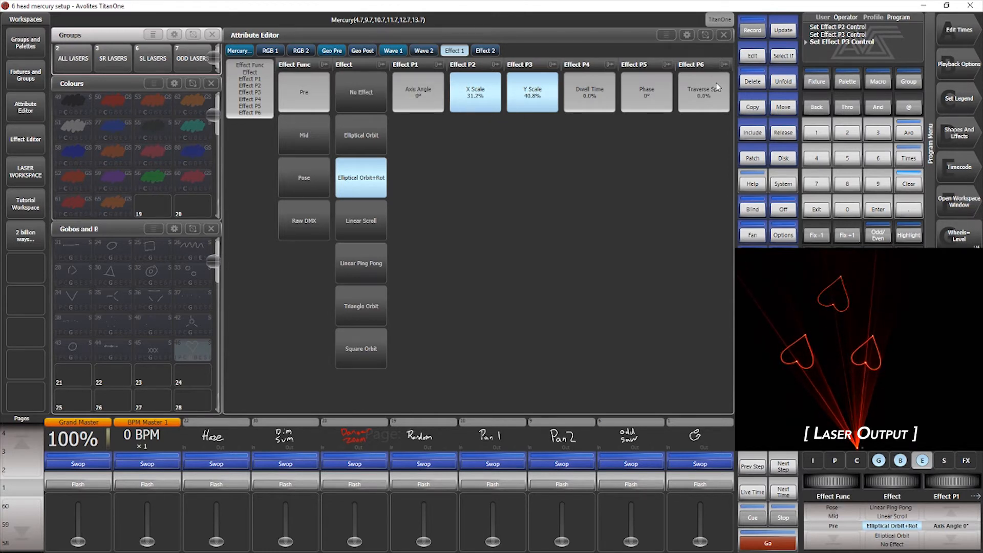
left_click_drag(716, 82, 718, 84)
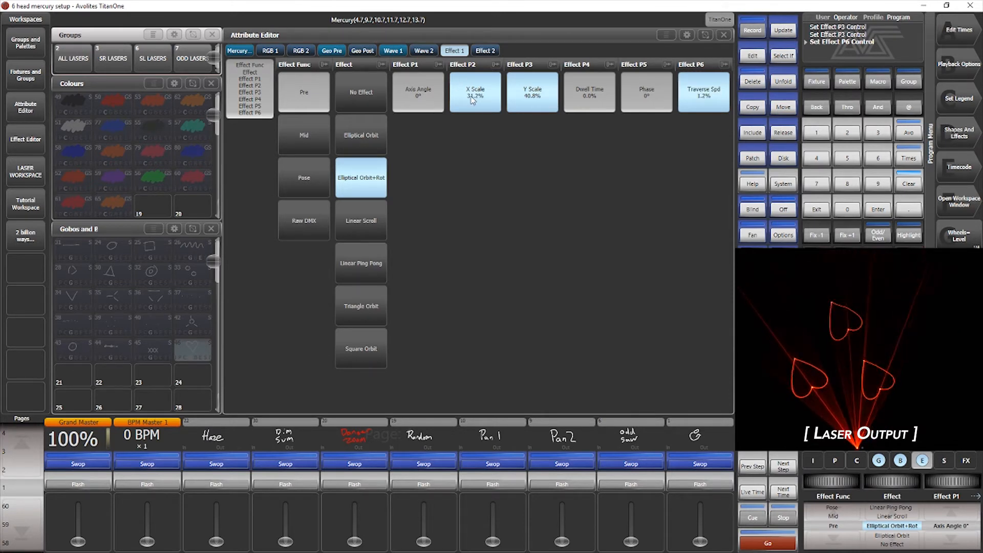
left_click_drag(482, 100, 555, 109)
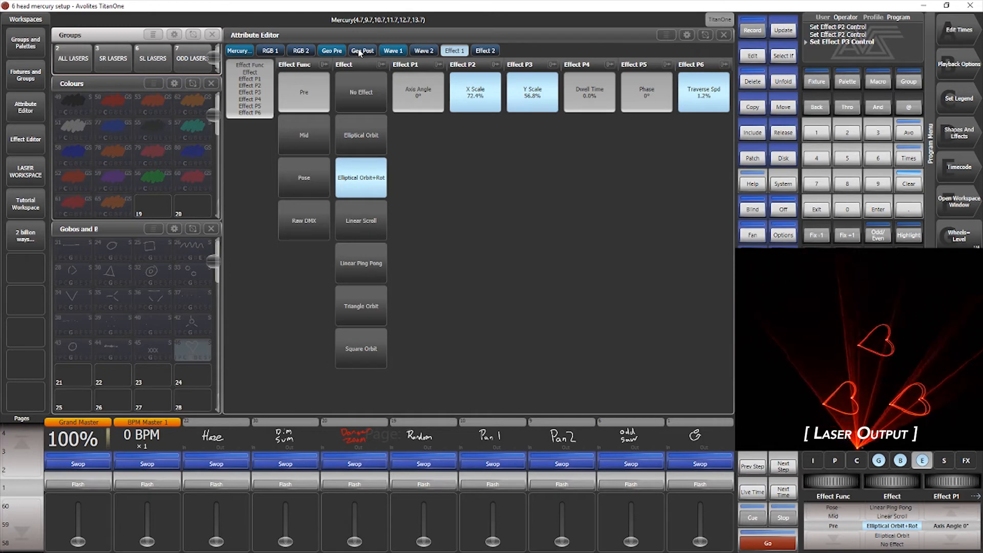
Set the prism rotation angle of all the lasers to 45°
left_click(239, 50)
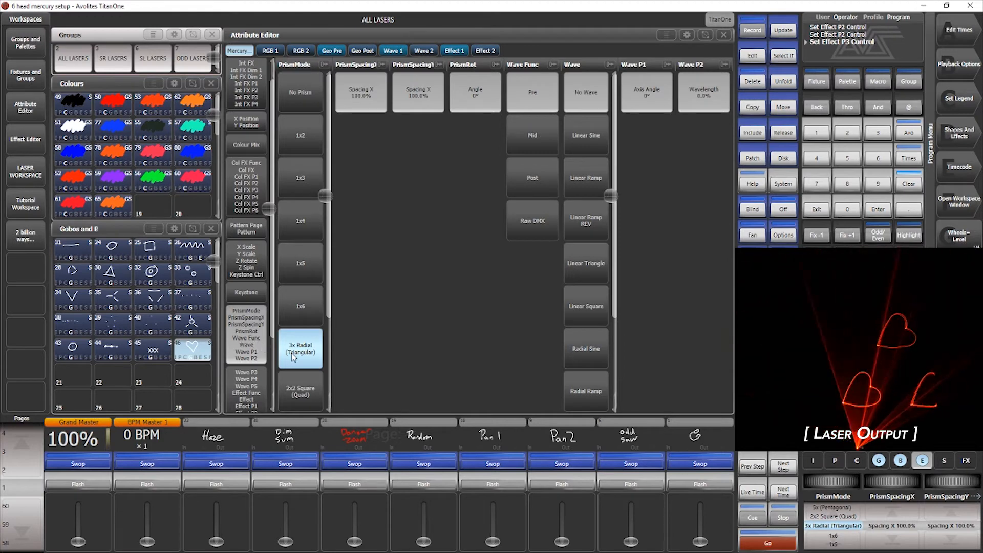
left_click(475, 95)
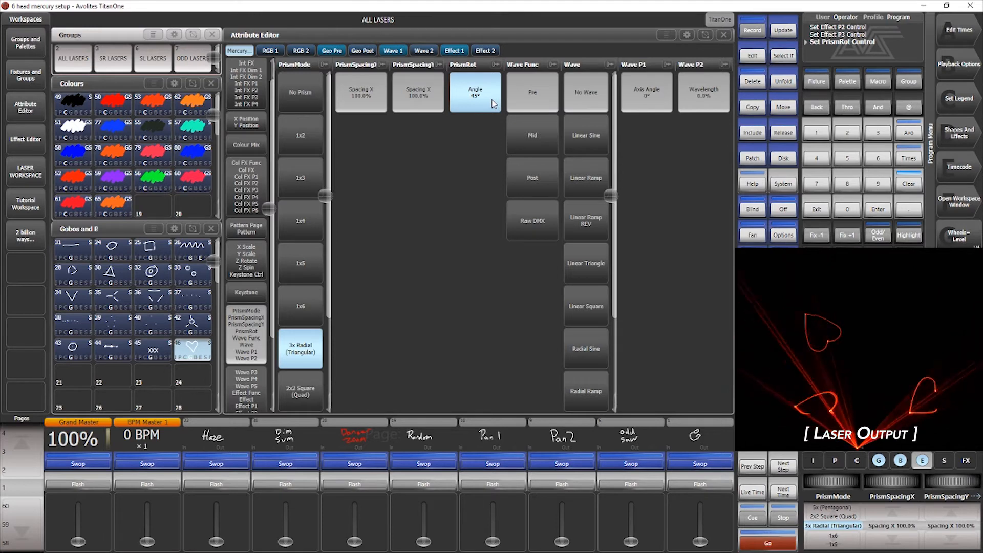
Reduce the Effect 1 orbit to X Scale 21.6% and Y Scale 13.2%, and slightly increase its Traverse Spd
left_click(453, 51)
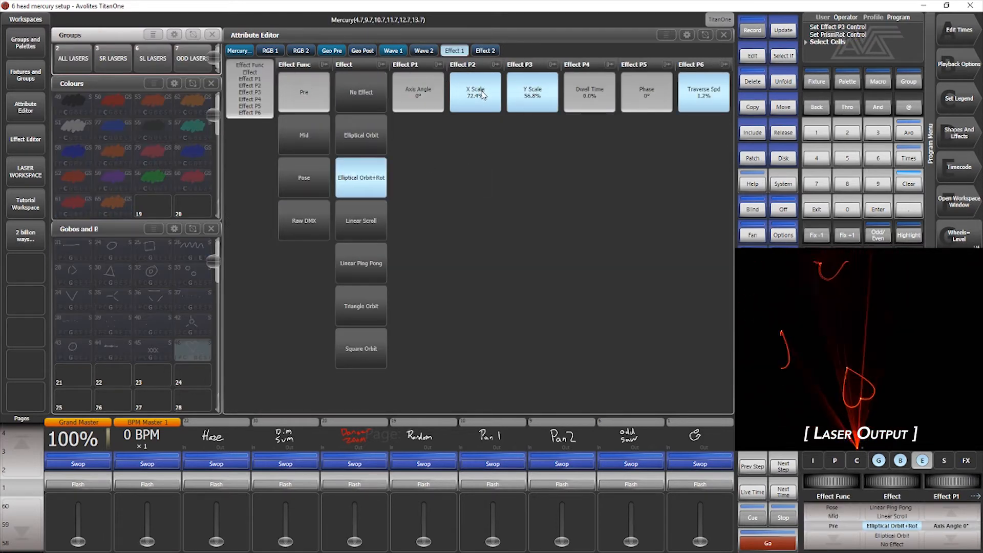
mouse_move(484, 95)
left_mouse_down()
mouse_move(467, 98)
mouse_move(526, 101)
mouse_move(475, 104)
left_mouse_up()
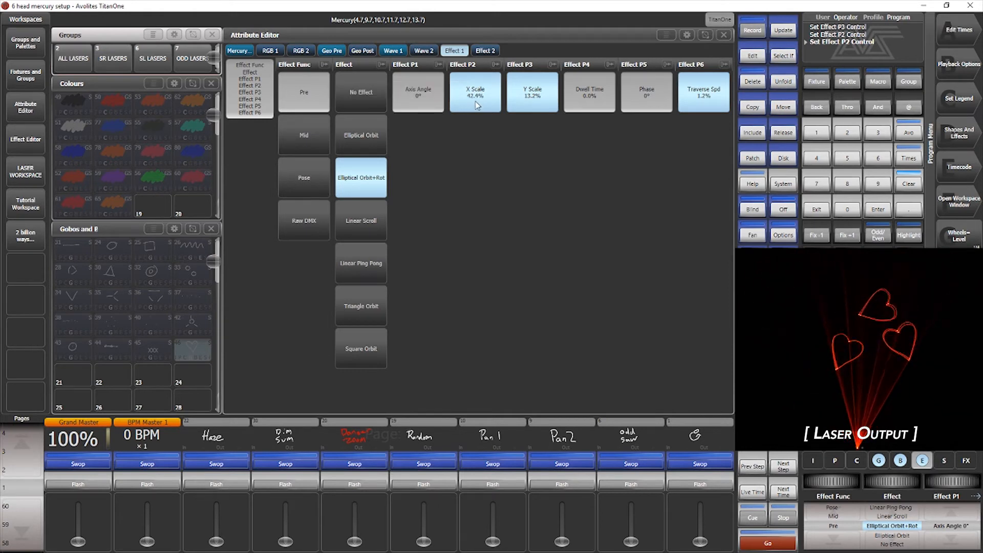
left_click_drag(474, 99, 448, 106)
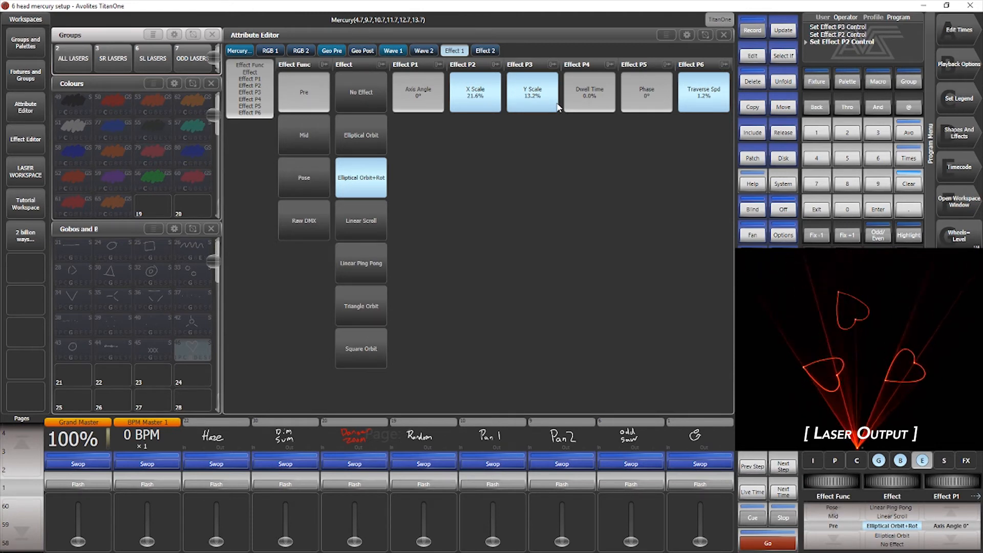
left_click(711, 106)
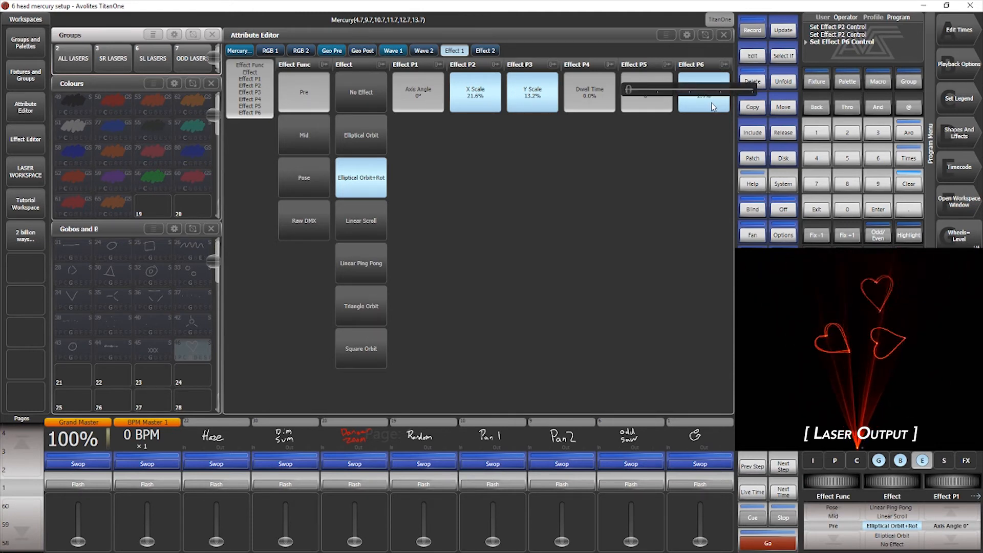
left_click_drag(712, 107, 711, 103)
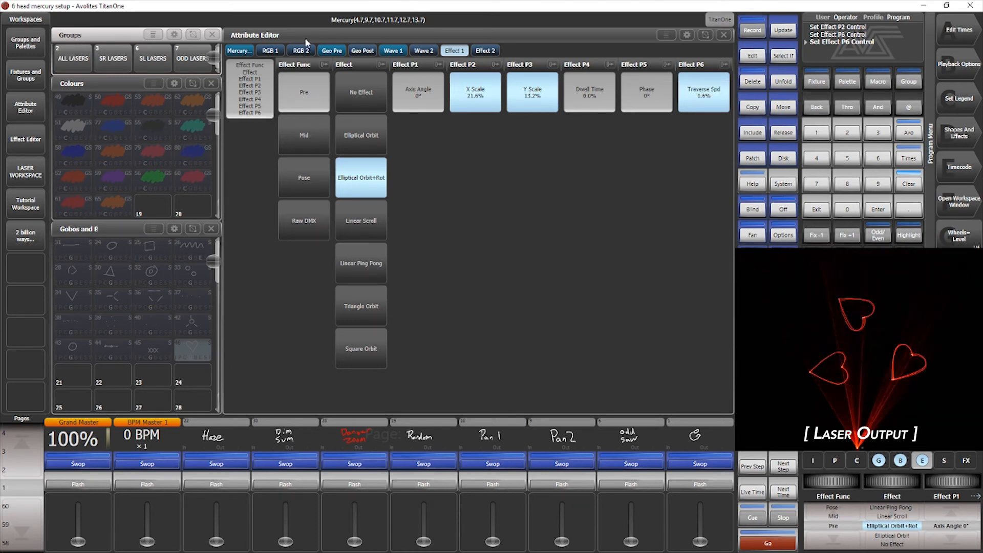
Apply a Radial Gradient colour effect to all the lasers with the colour function set to Post
left_click(250, 52)
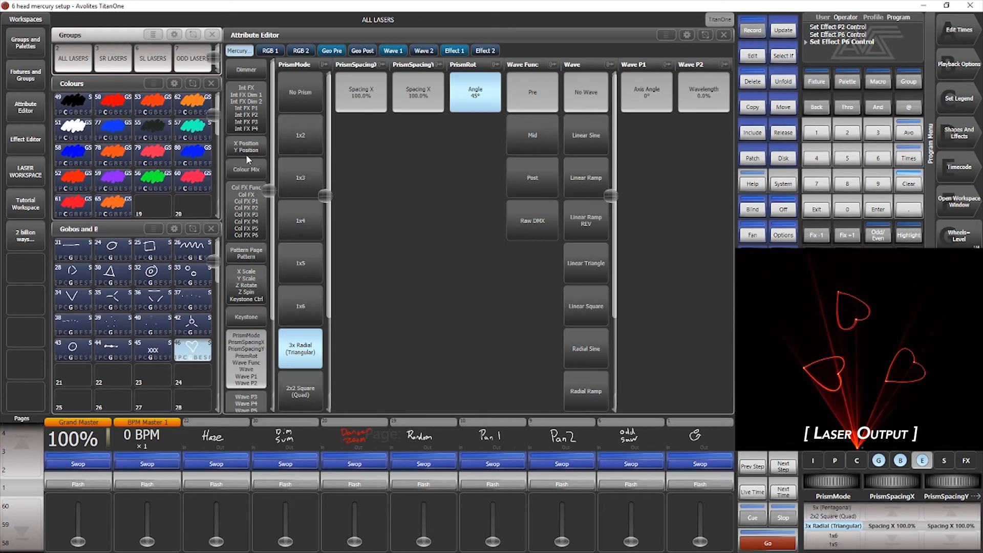
left_click(256, 206)
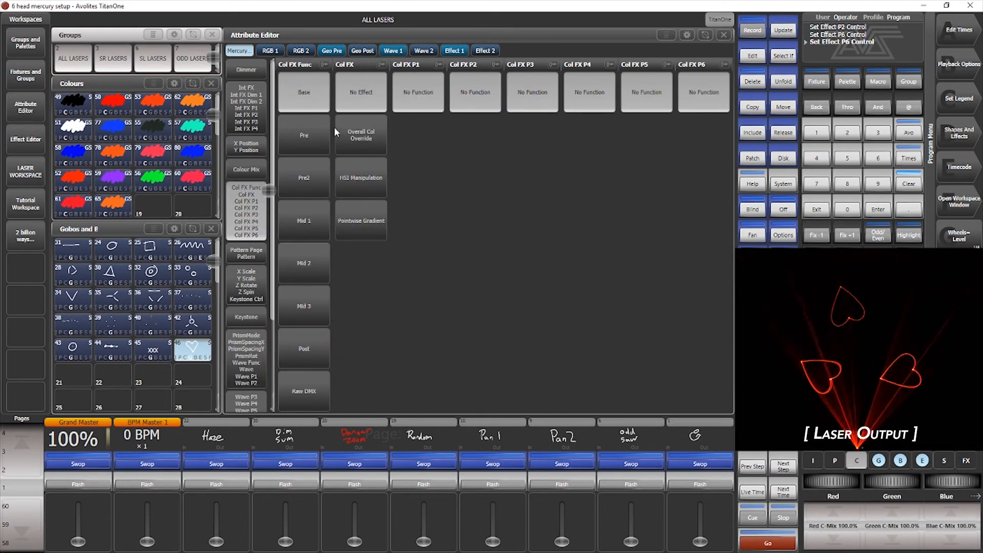
left_click(318, 353)
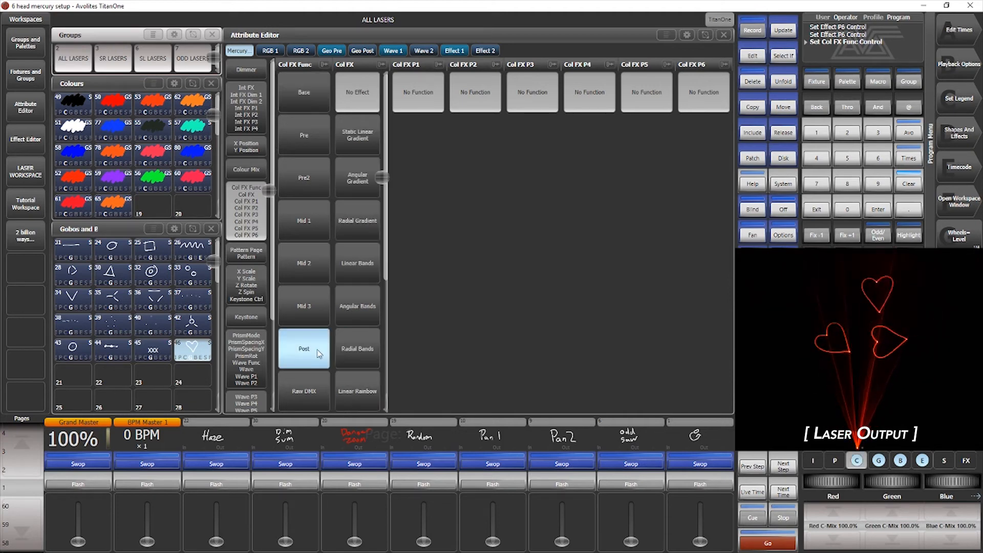
scroll(351, 184, "down", 1)
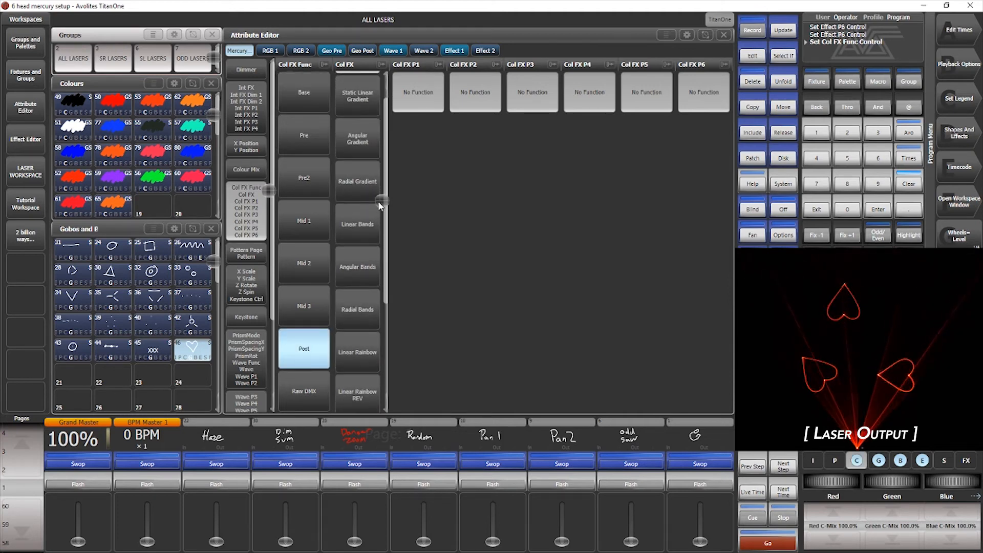
left_click(351, 181)
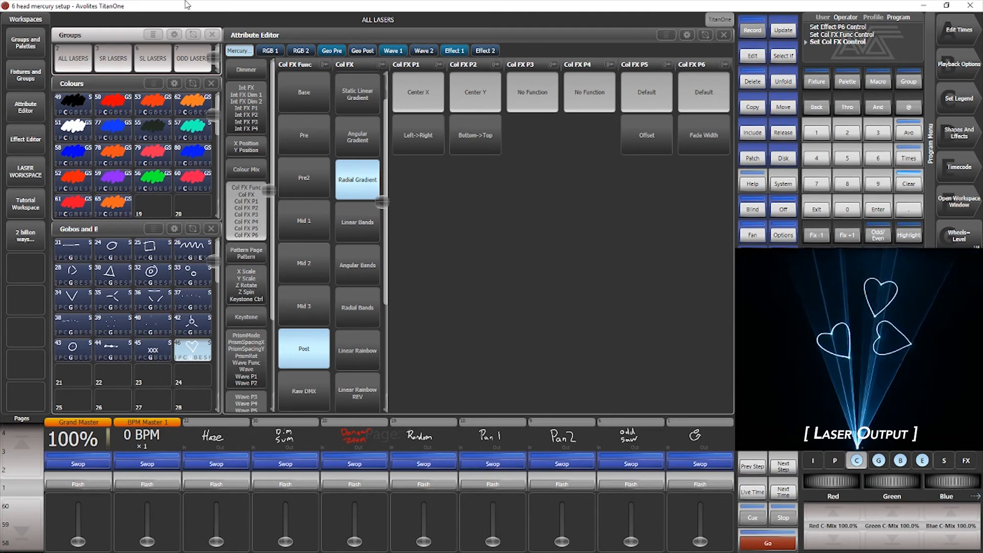
Set the RGB 1 colour mix to pure red, with Red 100%, Green 0% and Blue 0%
left_click(271, 51)
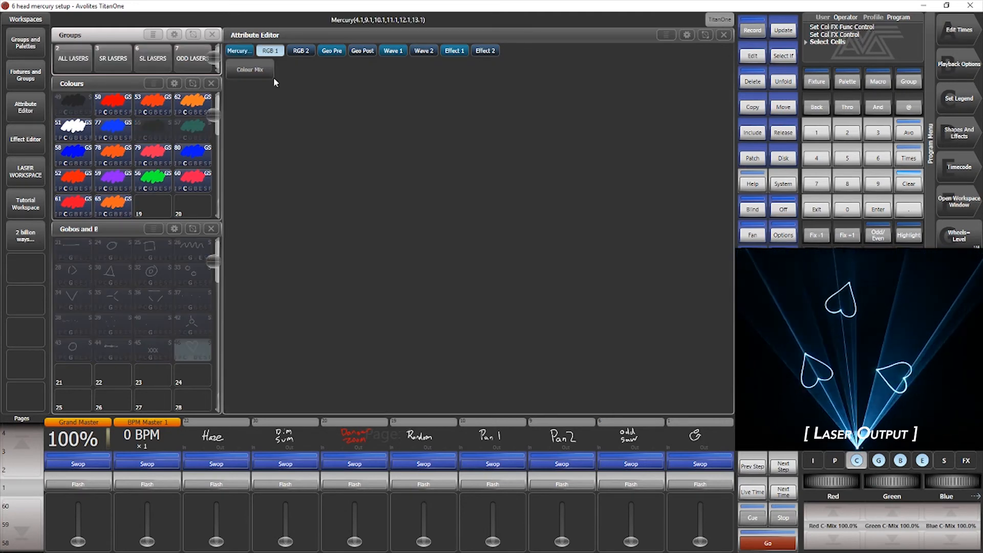
left_click(252, 71)
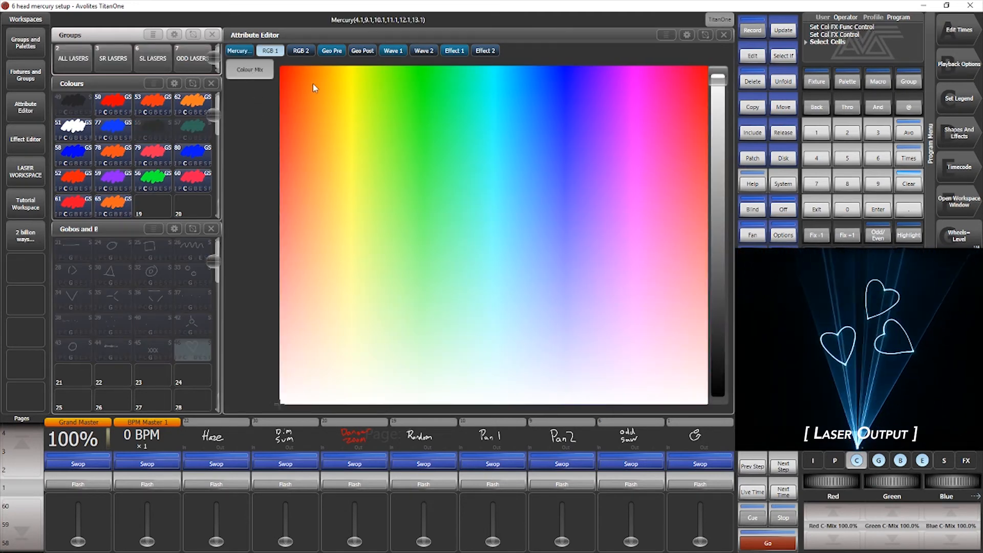
left_click_drag(327, 91, 284, 66)
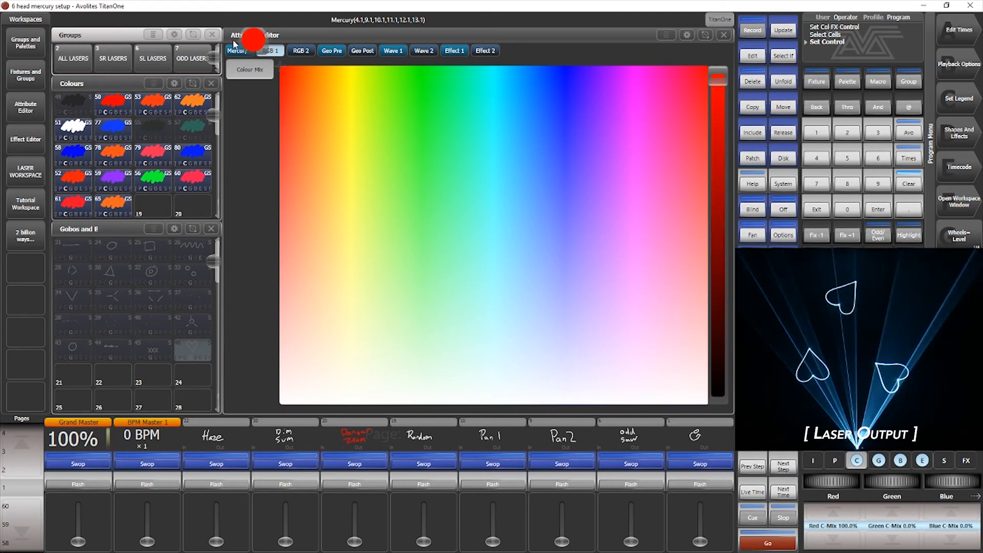
Set the RGB 2 colour mix to a light red, with Red 100%, Green 16.1% and Blue 15.5%
left_click(300, 52)
left_click(283, 130)
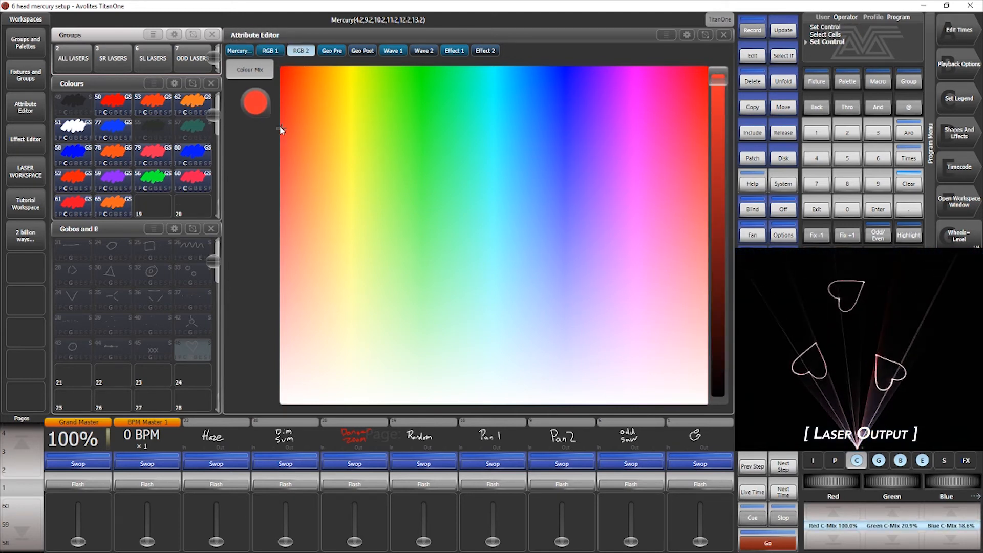
left_click_drag(278, 123, 279, 118)
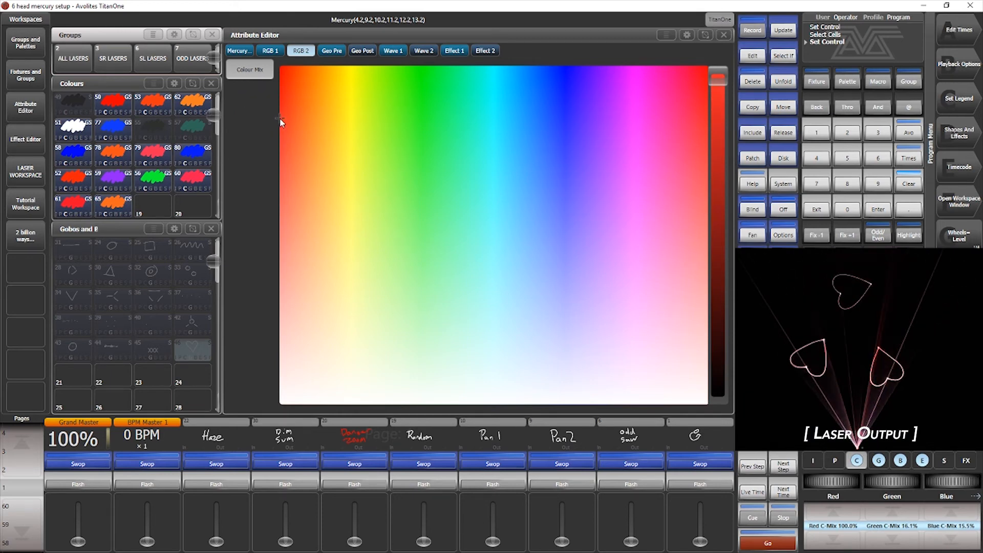
Set the radial gradient's Fade Width to 100% and its Offset to 16% on all the lasers
left_click(239, 51)
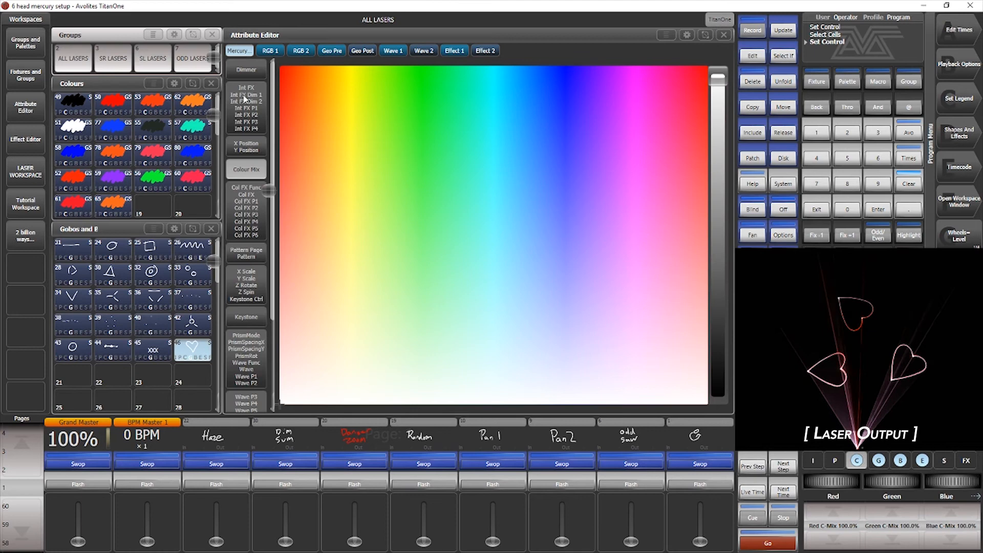
left_click(255, 207)
left_click(708, 137)
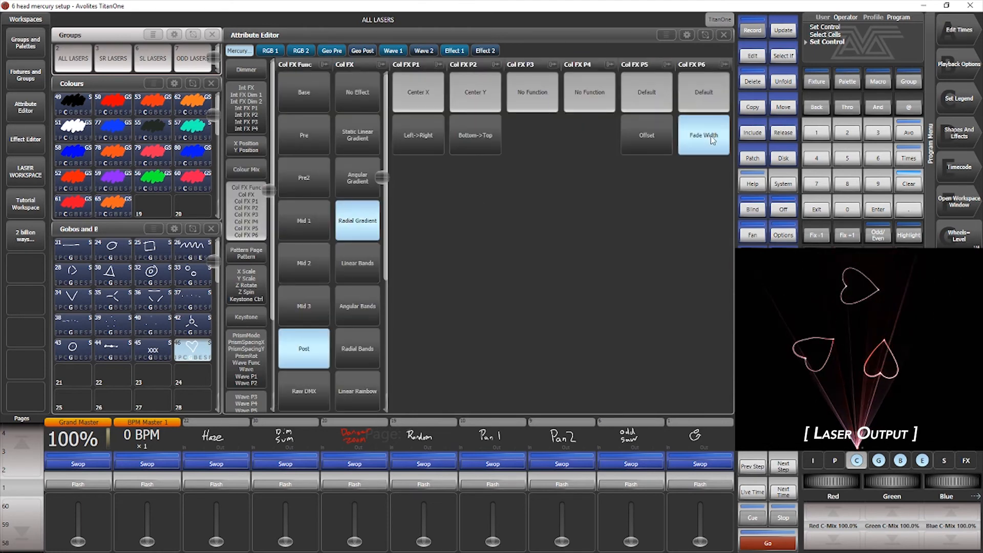
left_click_drag(816, 157, 842, 166)
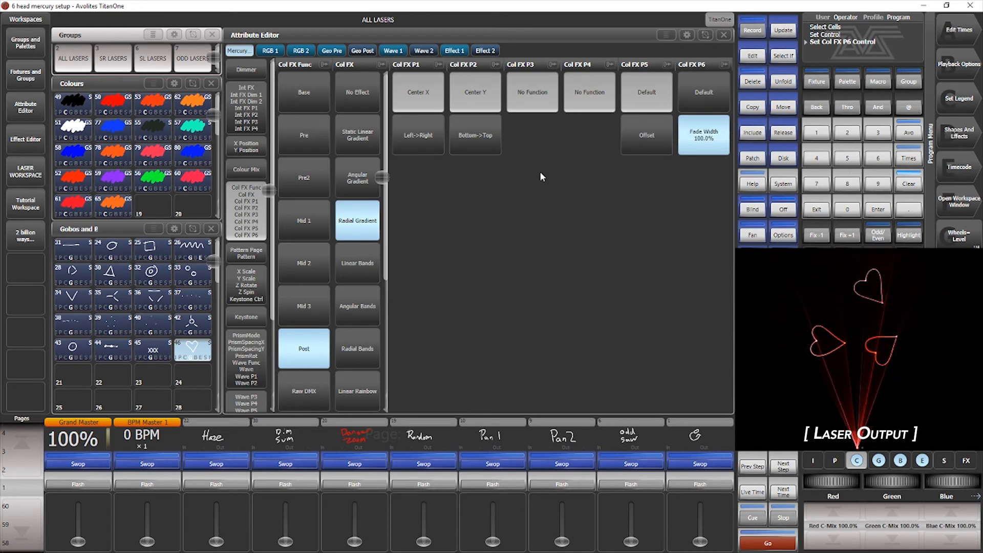
left_click_drag(644, 146, 677, 150)
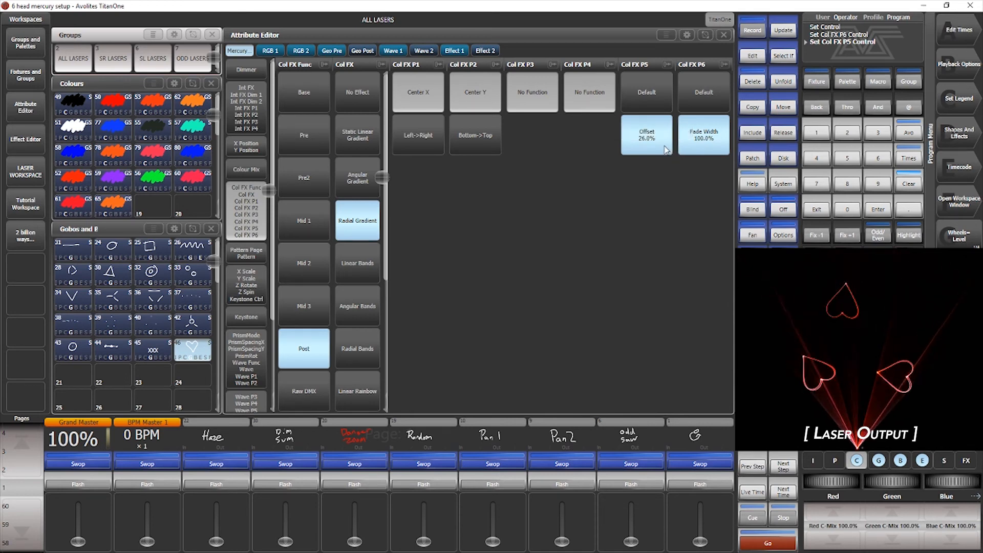
left_click_drag(661, 147, 652, 149)
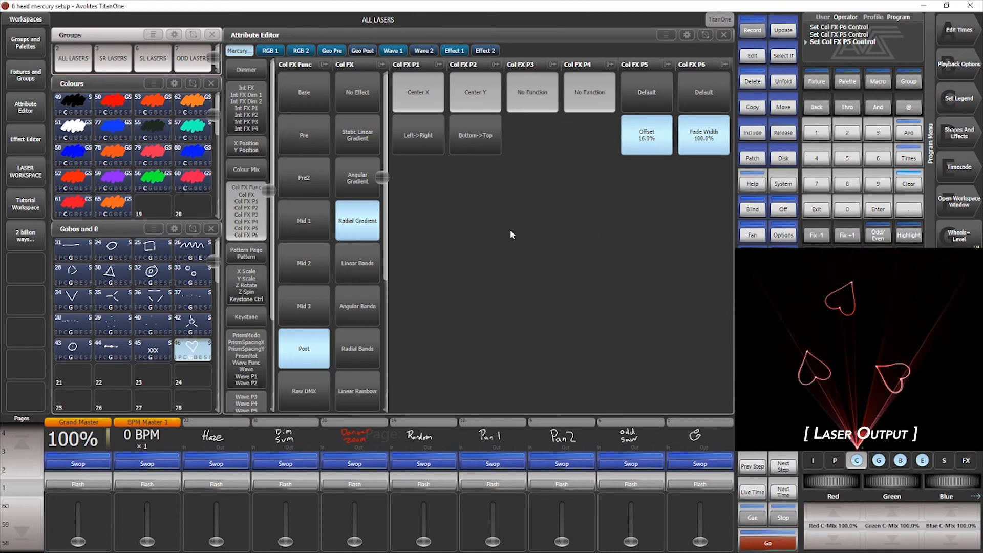